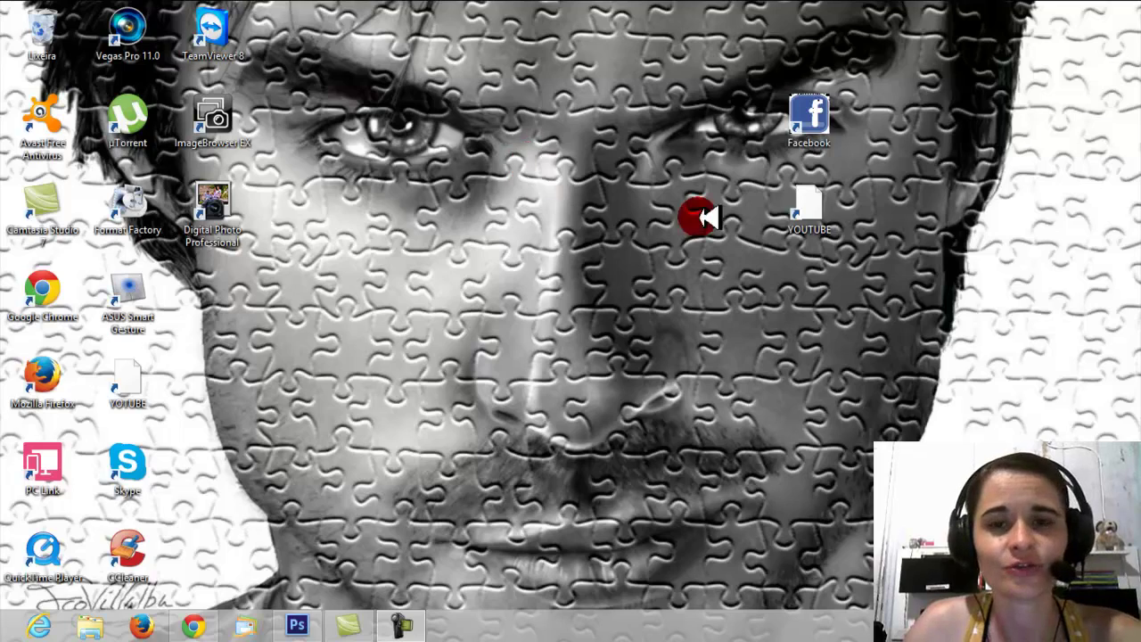
Step: Duplicate the portrait layer and give the copy a 16,8-pixel Gaussian Blur
{"action": "left_click", "coordinate": [297, 624]}
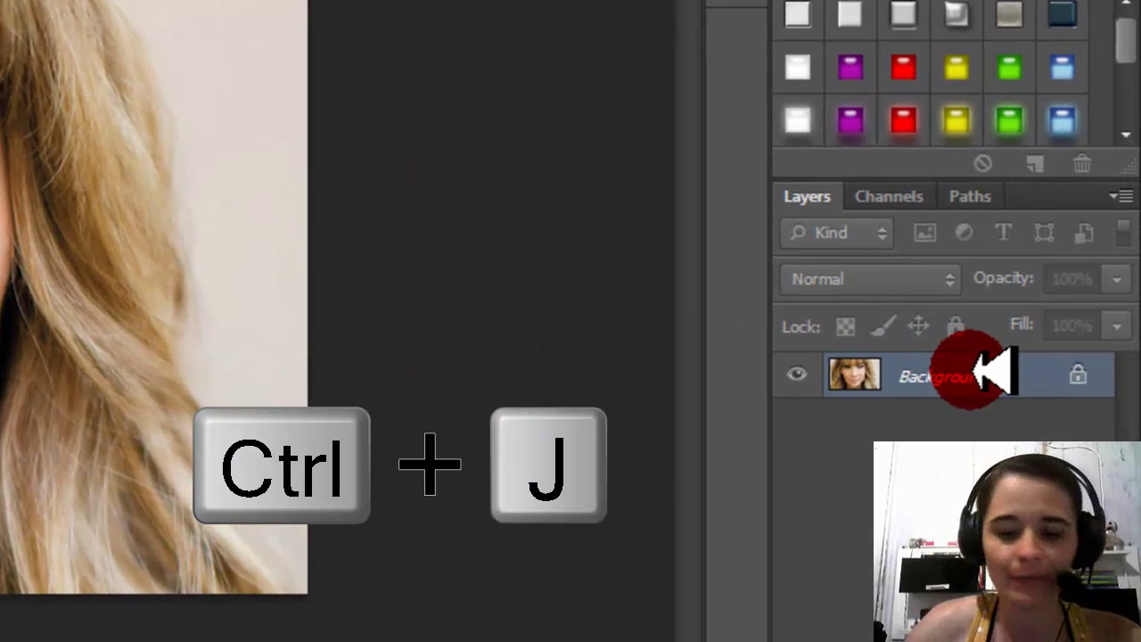
{"action": "key", "text": "ctrl+j"}
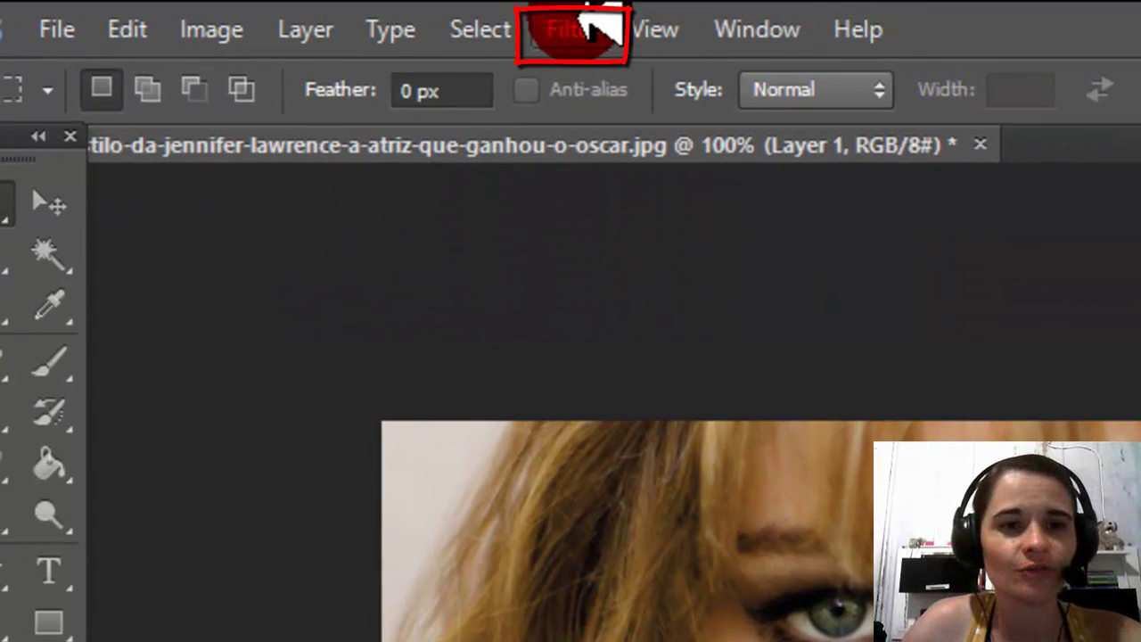
{"action": "left_click", "coordinate": [575, 29]}
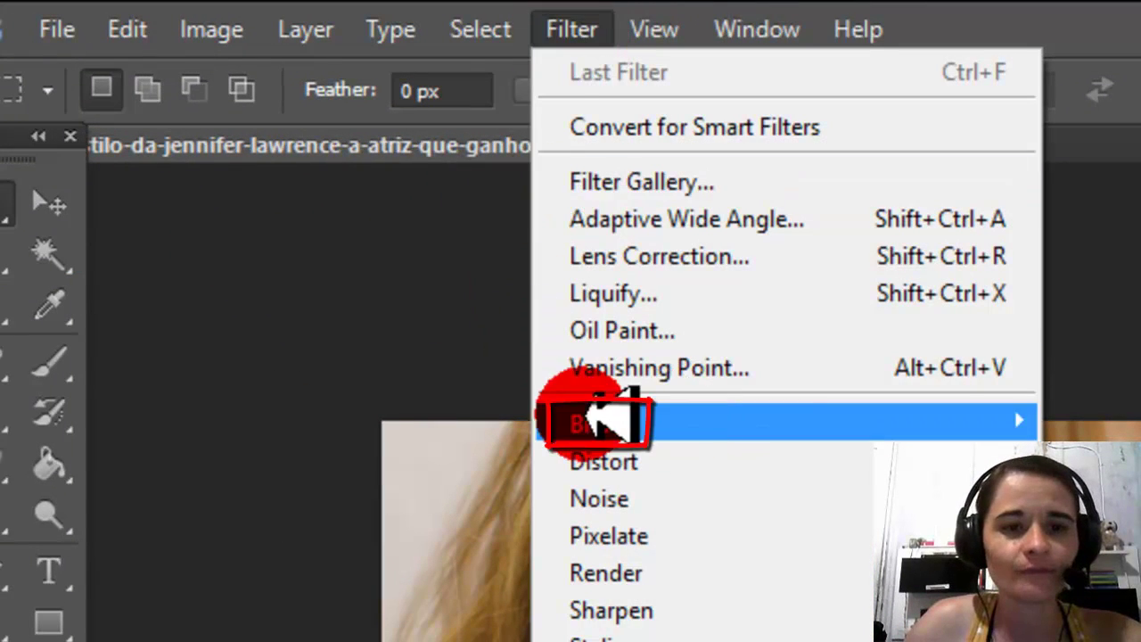
{"action": "mouse_move", "coordinate": [526, 108]}
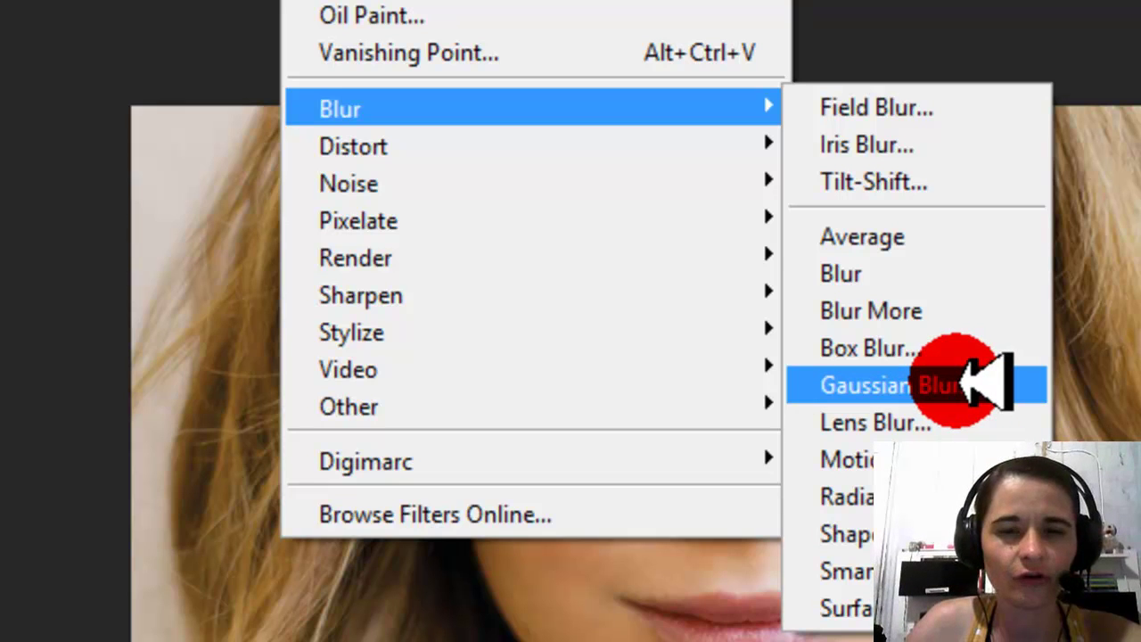
{"action": "left_click", "coordinate": [961, 383]}
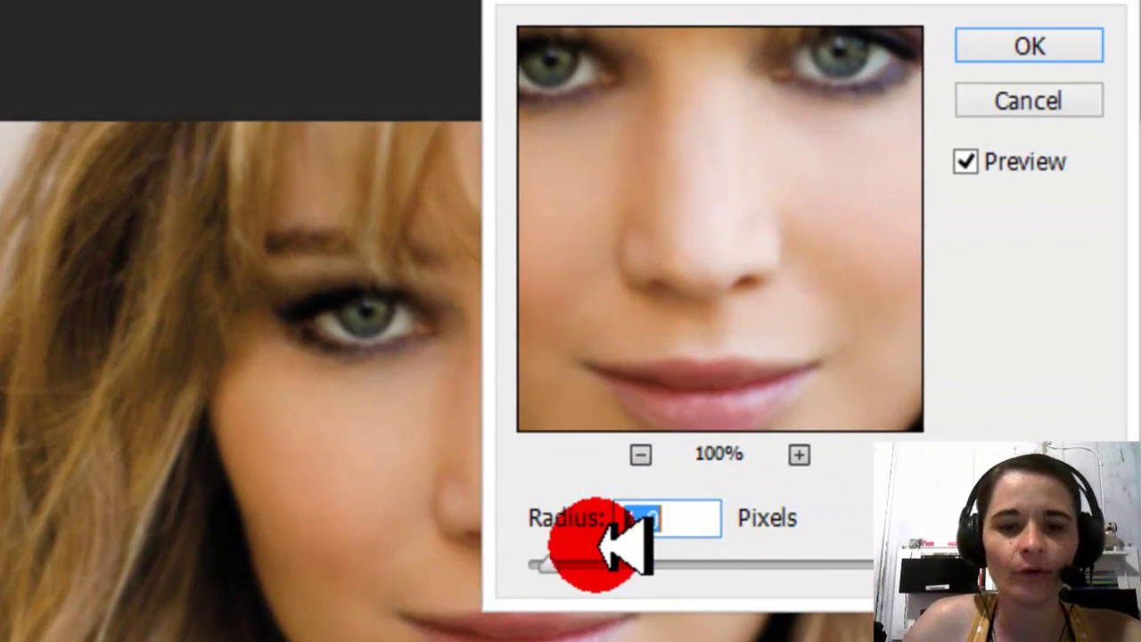
{"action": "left_click_drag", "start_coordinate": [615, 551], "coordinate": [473, 580]}
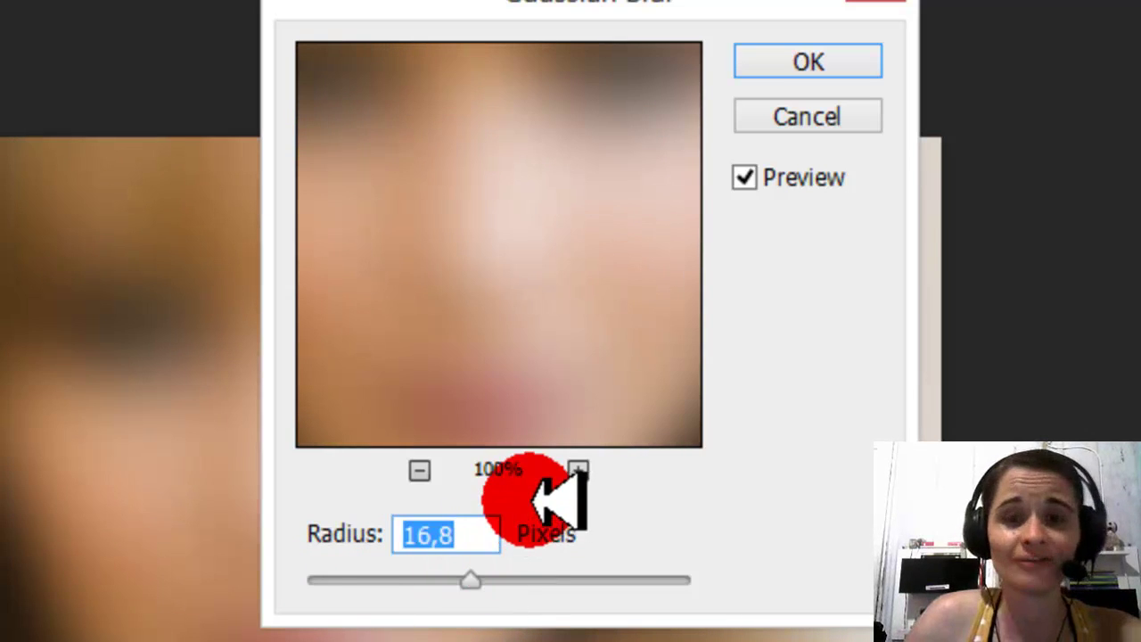
{"action": "left_click", "coordinate": [803, 59]}
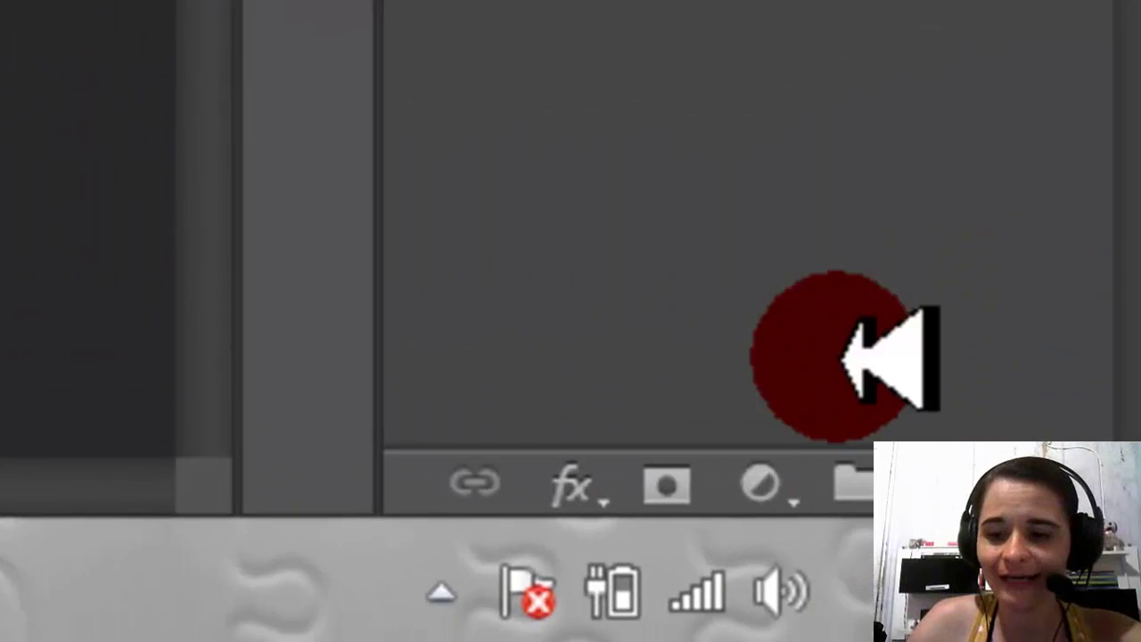
Step: Add a layer mask to Layer 1, then pick the Paint Bucket with a black foreground
{"action": "left_click", "coordinate": [603, 460]}
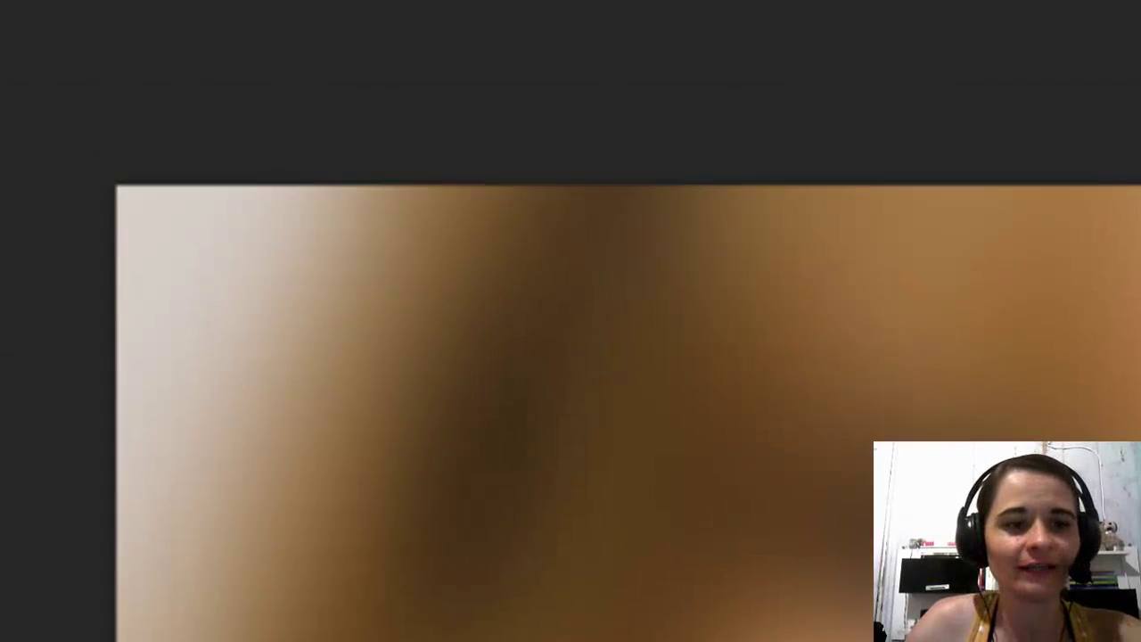
{"action": "left_click", "coordinate": [214, 451]}
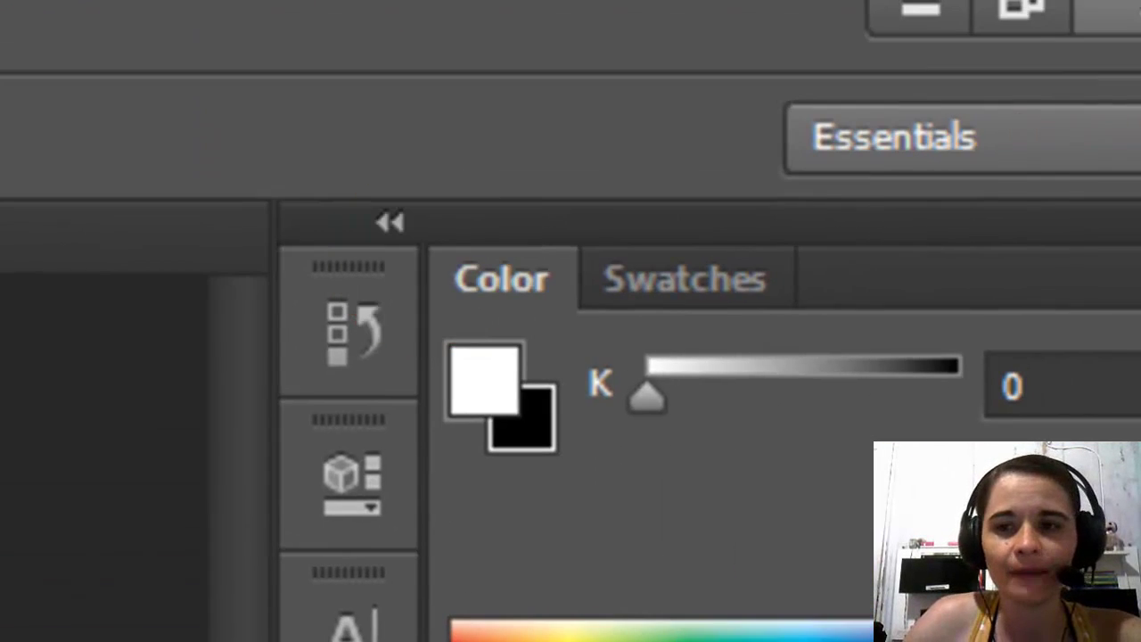
{"action": "left_click", "coordinate": [535, 385]}
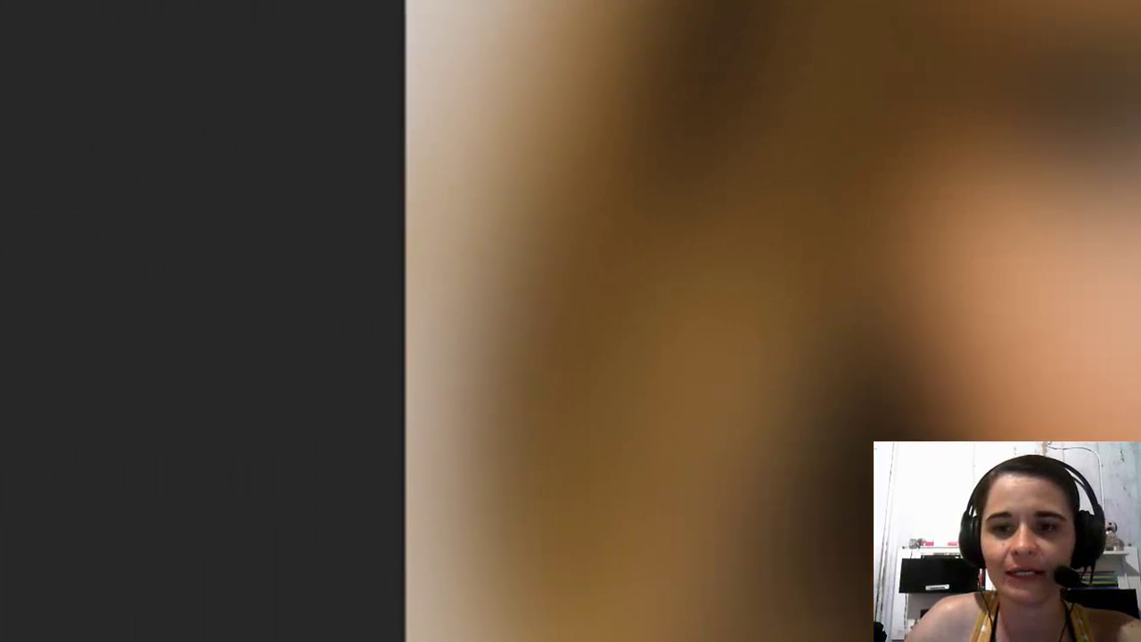
{"action": "left_click", "coordinate": [321, 539]}
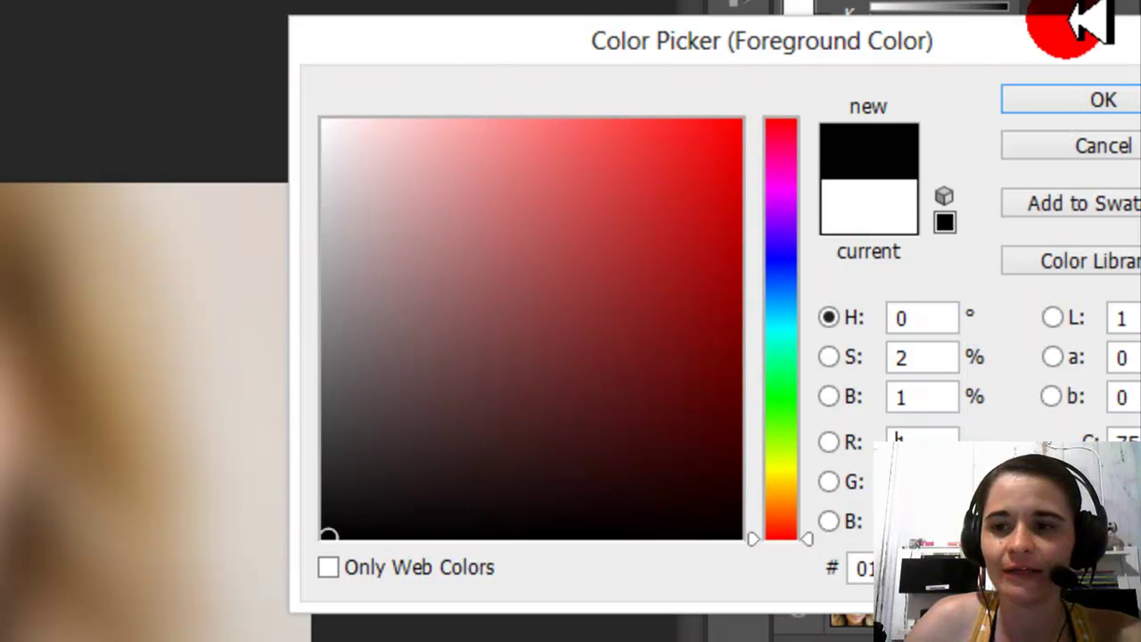
{"action": "left_click", "coordinate": [1070, 98]}
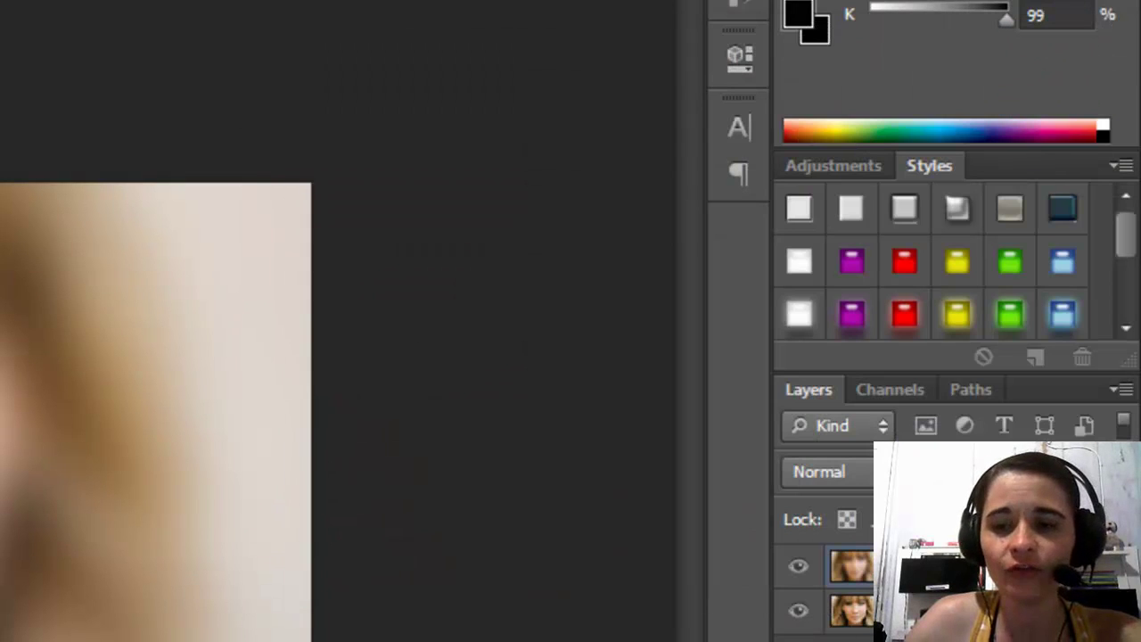
Step: Fill Layer 1's mask with black to hide the blur
{"action": "left_click", "coordinate": [888, 432]}
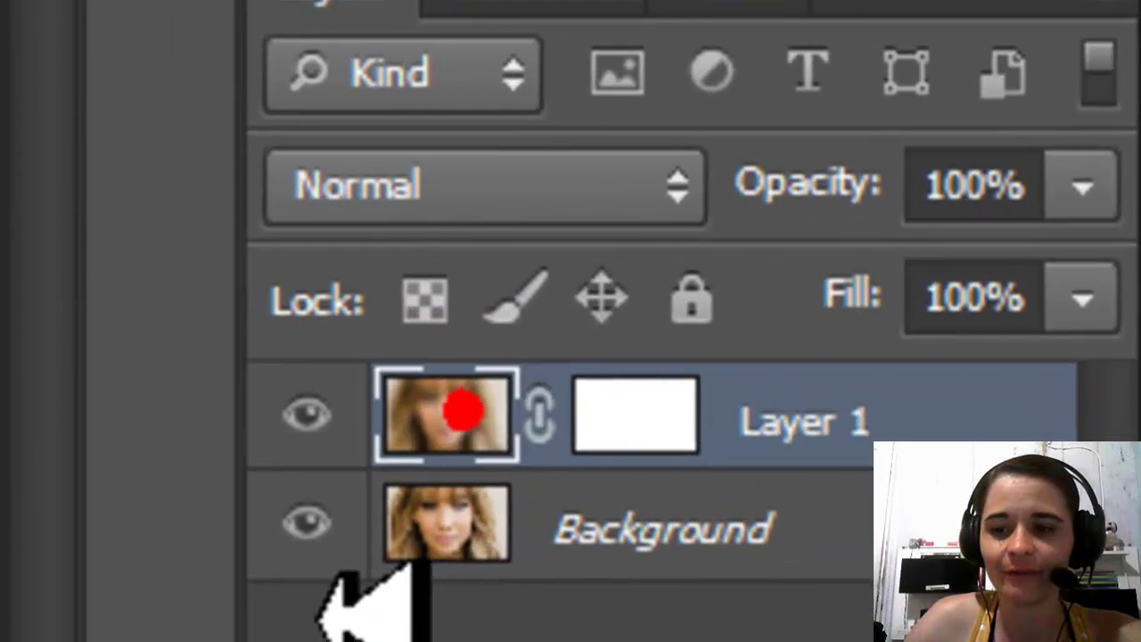
{"action": "left_click", "coordinate": [607, 408]}
{"action": "left_click", "coordinate": [605, 408]}
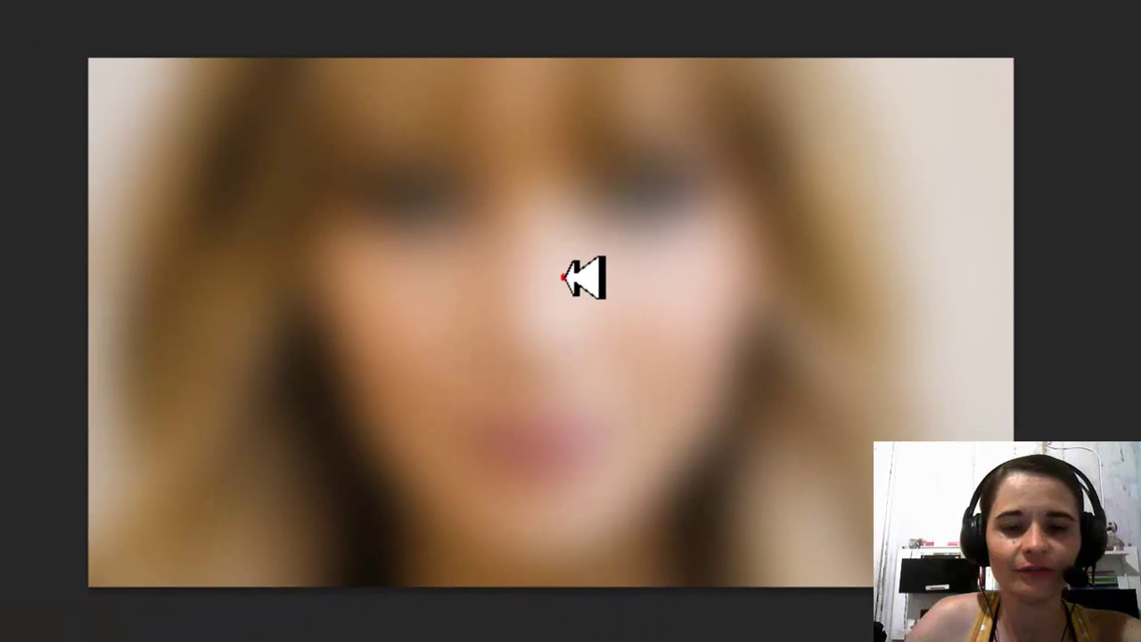
{"action": "left_click", "coordinate": [564, 277]}
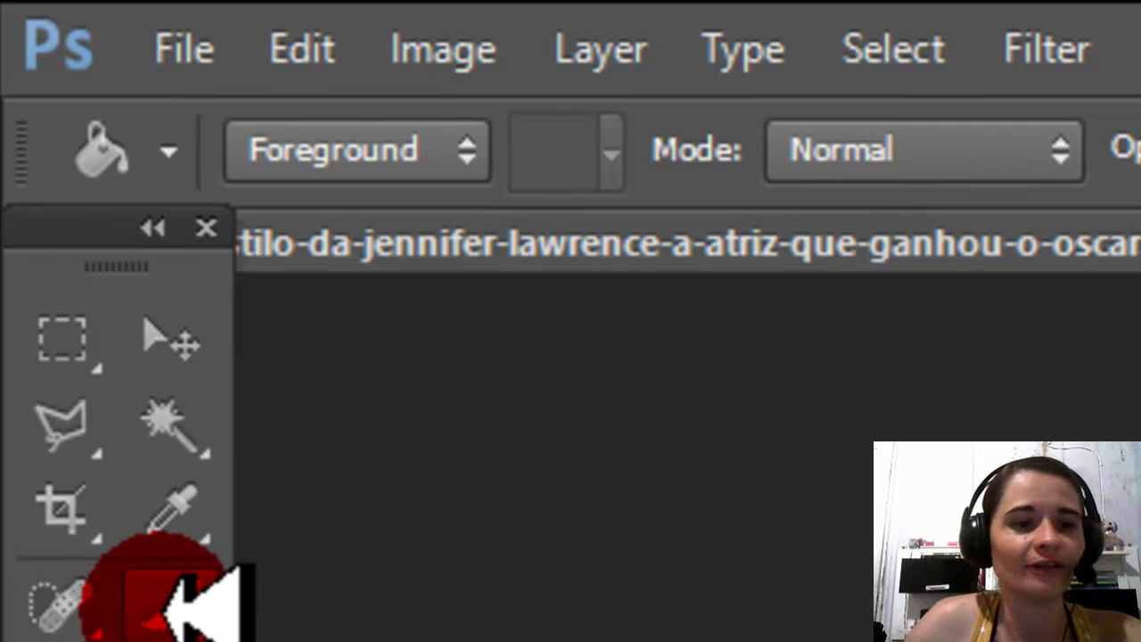
Step: Switch to the Brush tool at 13 px with about 19% hardness
{"action": "left_click", "coordinate": [169, 596]}
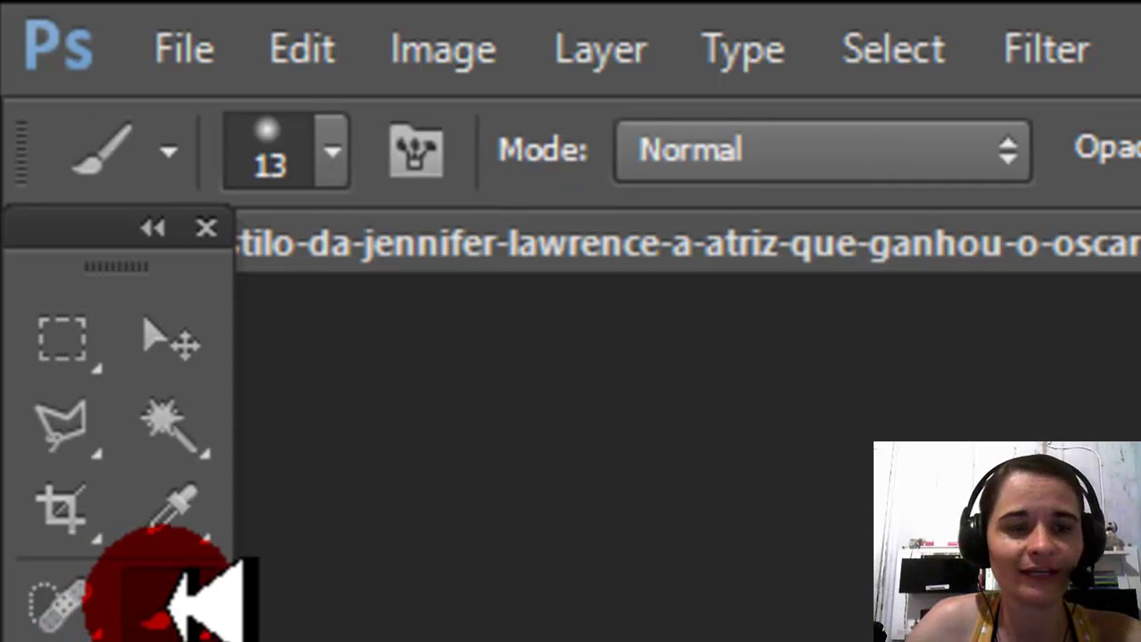
{"action": "left_click", "coordinate": [332, 142]}
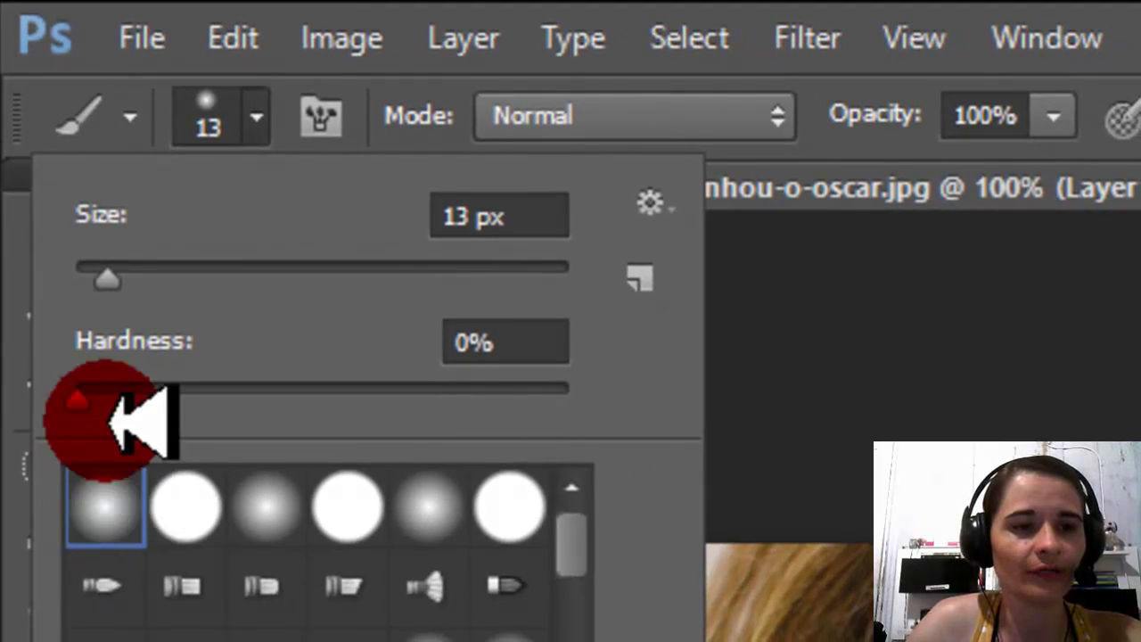
{"action": "left_click_drag", "start_coordinate": [97, 501], "coordinate": [178, 501]}
{"action": "left_click_drag", "start_coordinate": [147, 401], "coordinate": [170, 405]}
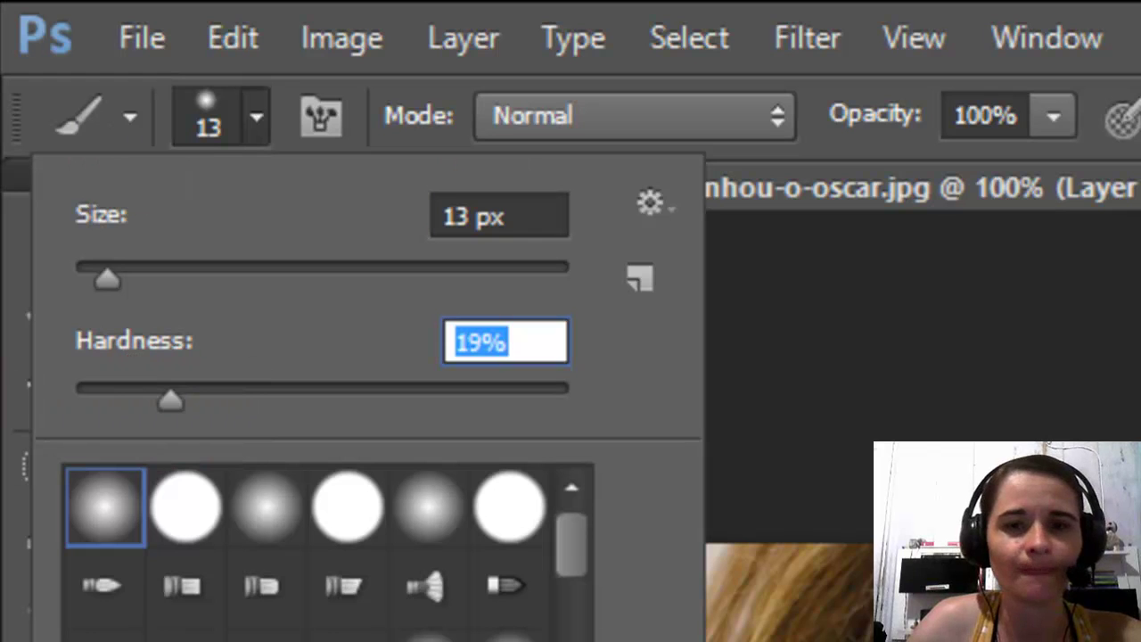
{"action": "key", "text": "Return"}
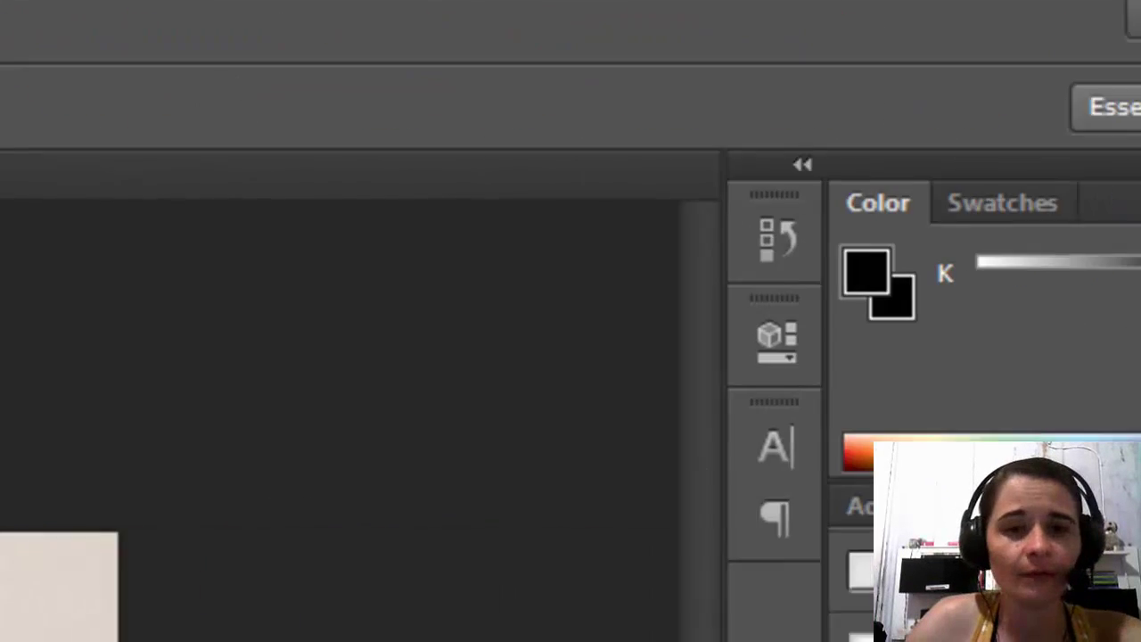
Step: Set the foreground colour to white
{"action": "left_click", "coordinate": [590, 305]}
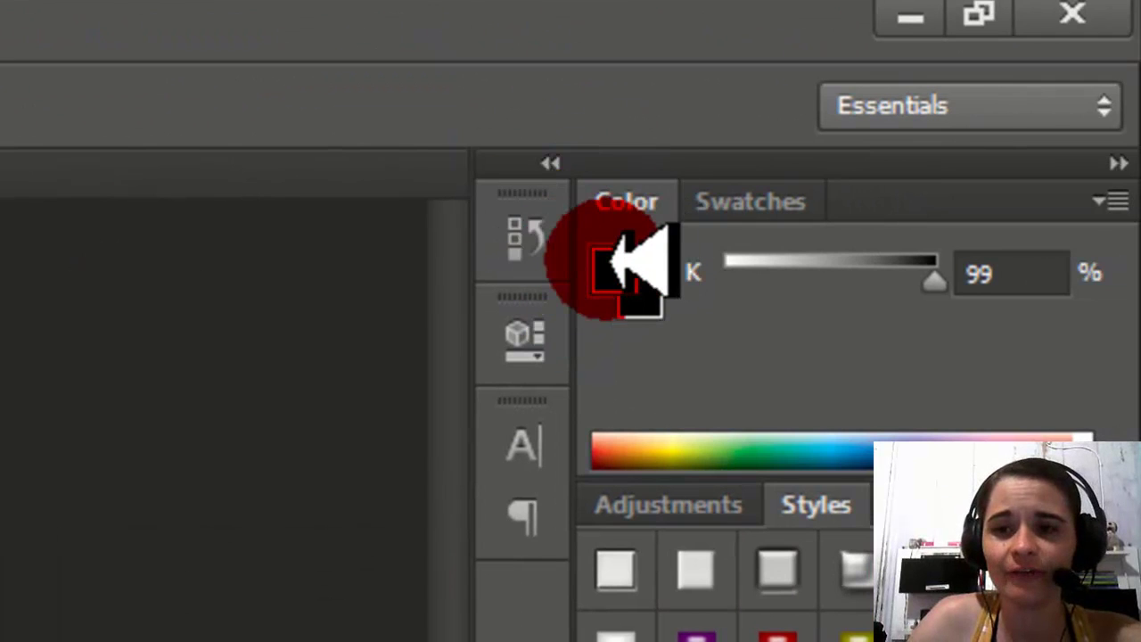
{"action": "left_click_drag", "start_coordinate": [590, 306], "coordinate": [624, 277]}
{"action": "left_click", "coordinate": [624, 277]}
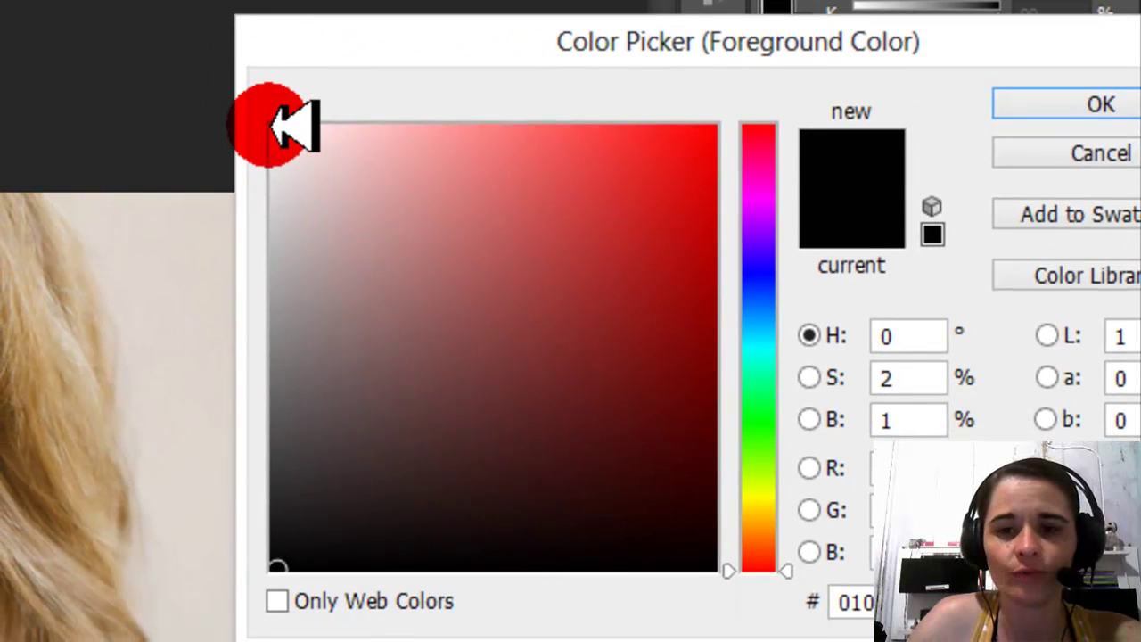
{"action": "left_click", "coordinate": [272, 124]}
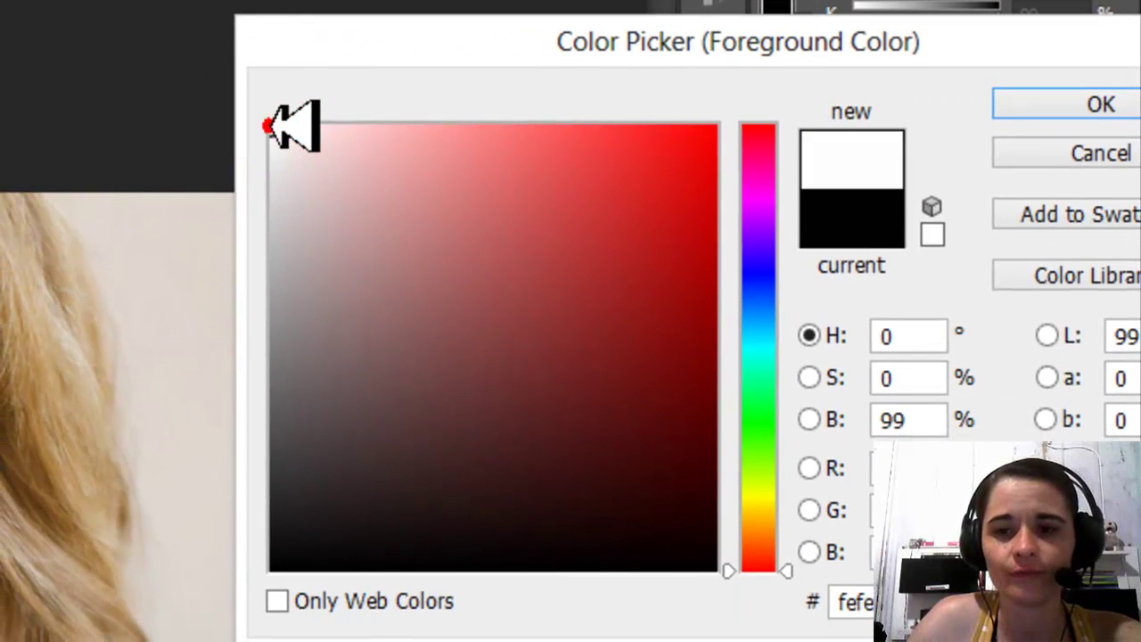
{"action": "left_click", "coordinate": [1027, 91]}
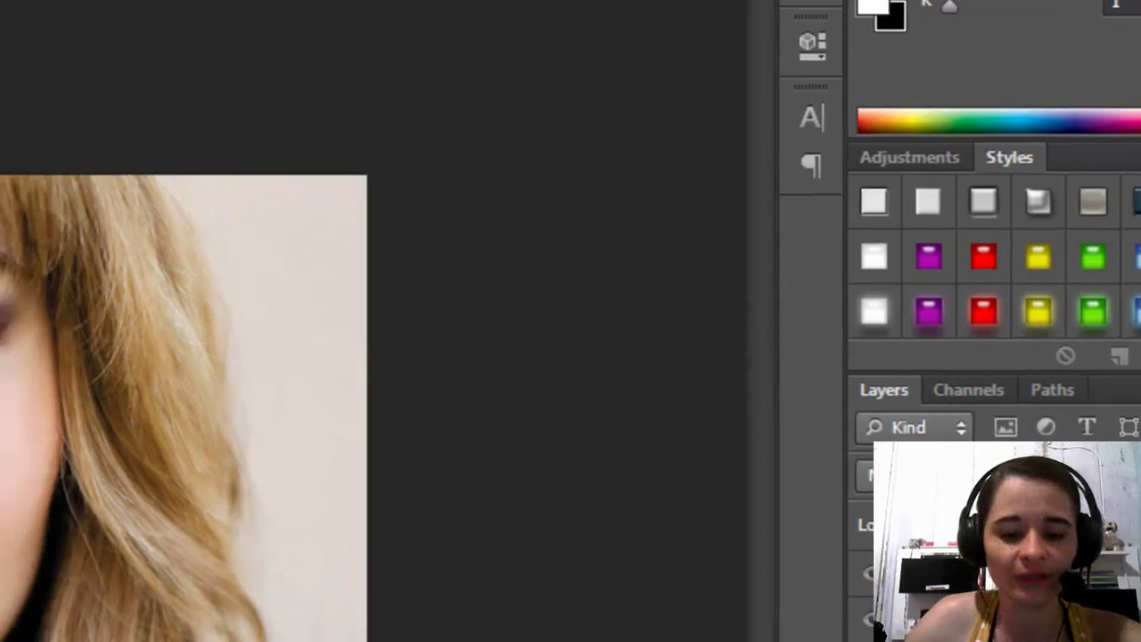
Step: Paint white on the mask over the nose, upper lip, cheek and between the eyes
{"action": "left_click", "coordinate": [613, 354]}
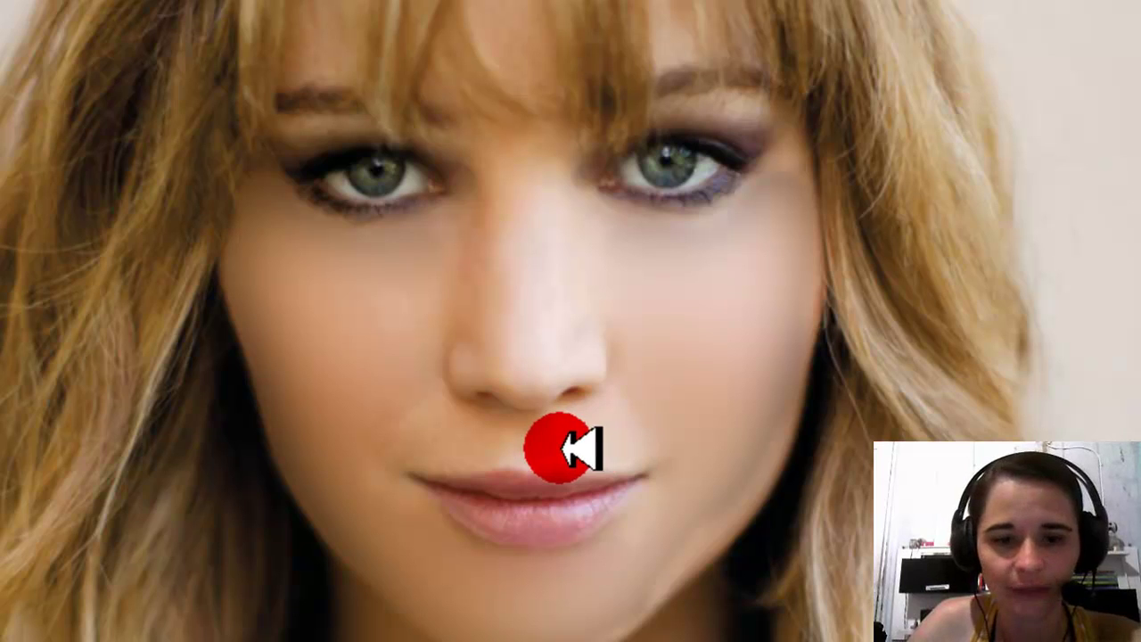
{"action": "left_click", "coordinate": [493, 443]}
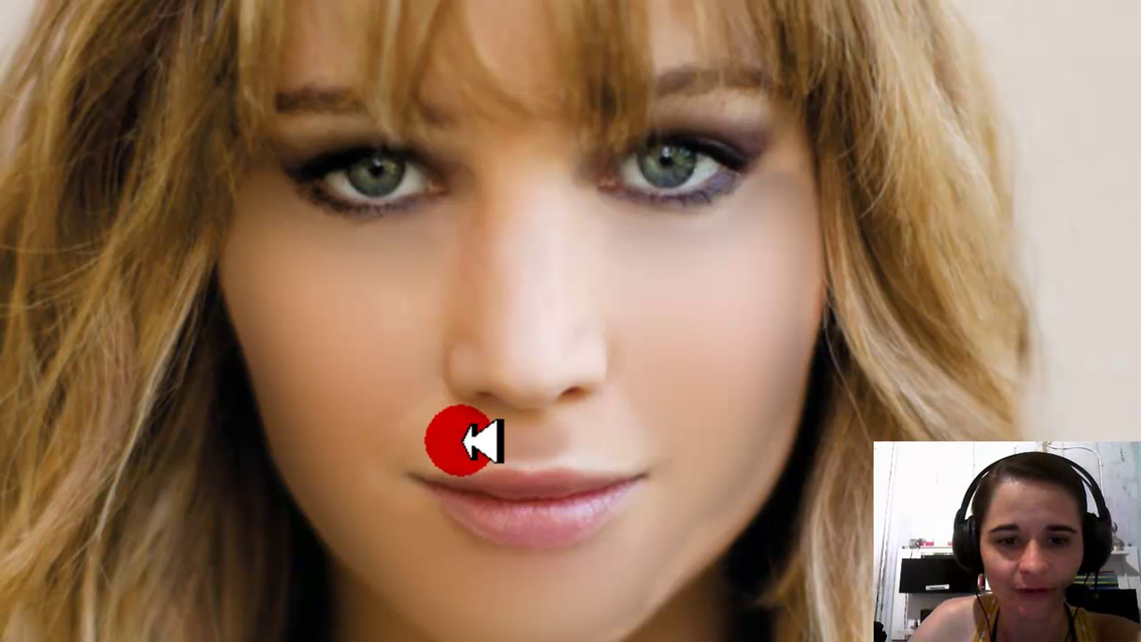
{"action": "mouse_move", "coordinate": [435, 444]}
{"action": "left_mouse_down"}
{"action": "mouse_move", "coordinate": [615, 449]}
{"action": "mouse_move", "coordinate": [633, 434]}
{"action": "mouse_move", "coordinate": [433, 408]}
{"action": "mouse_move", "coordinate": [396, 431]}
{"action": "mouse_move", "coordinate": [479, 448]}
{"action": "mouse_move", "coordinate": [438, 448]}
{"action": "mouse_move", "coordinate": [402, 469]}
{"action": "mouse_move", "coordinate": [401, 500]}
{"action": "mouse_move", "coordinate": [448, 537]}
{"action": "mouse_move", "coordinate": [571, 561]}
{"action": "mouse_move", "coordinate": [667, 513]}
{"action": "mouse_move", "coordinate": [683, 479]}
{"action": "mouse_move", "coordinate": [769, 426]}
{"action": "left_mouse_up"}
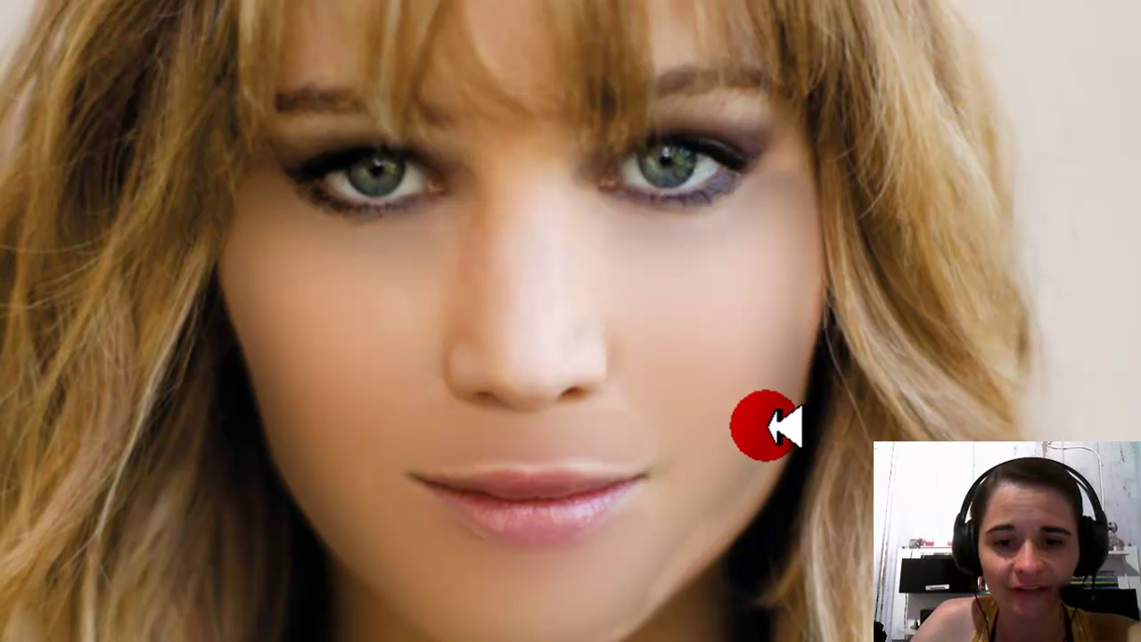
{"action": "mouse_move", "coordinate": [760, 466]}
{"action": "left_mouse_down"}
{"action": "mouse_move", "coordinate": [682, 576]}
{"action": "mouse_move", "coordinate": [611, 618]}
{"action": "mouse_move", "coordinate": [733, 519]}
{"action": "mouse_move", "coordinate": [759, 476]}
{"action": "mouse_move", "coordinate": [810, 282]}
{"action": "left_mouse_up"}
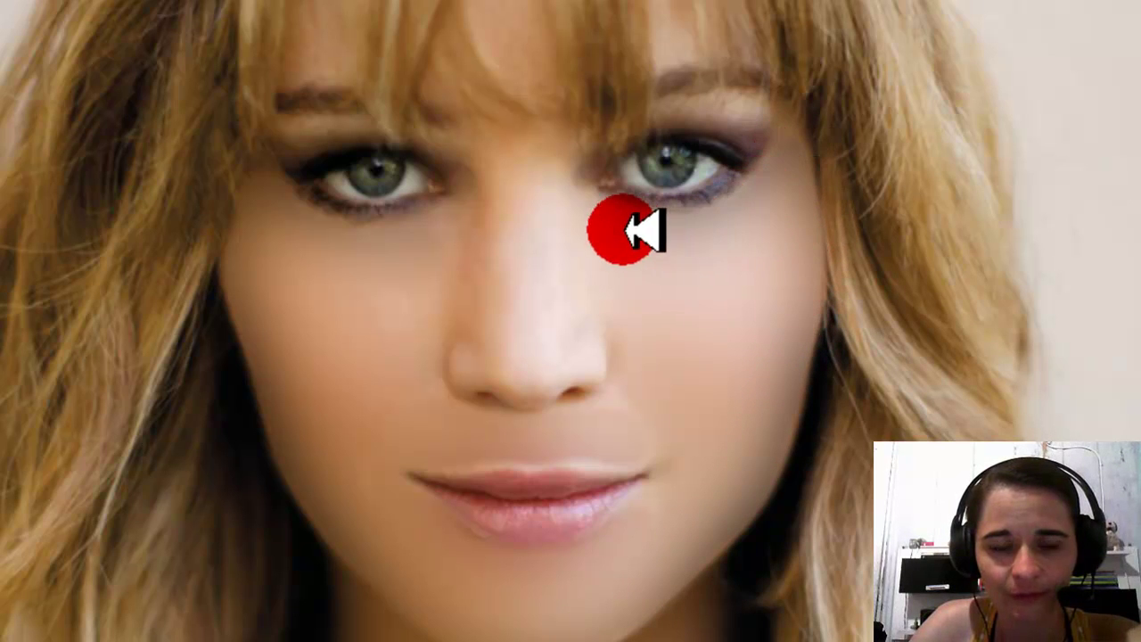
{"action": "left_click", "coordinate": [513, 201]}
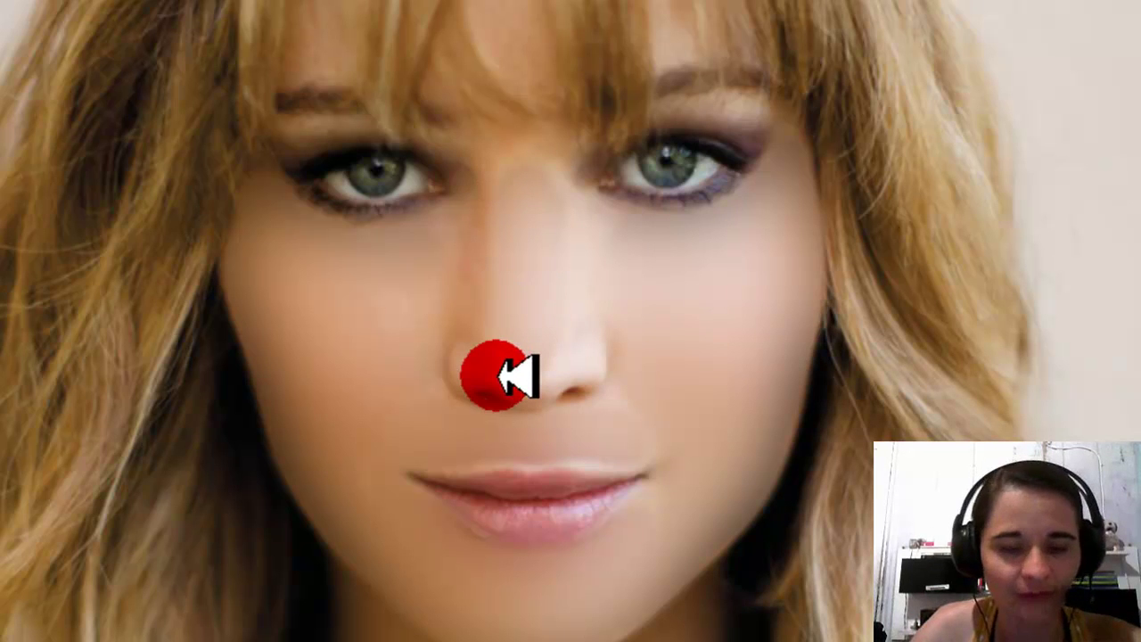
Step: Zoom in and brush the mask along the nose side and the bridge between the eyes
{"action": "scroll", "coordinate": [497, 381], "scroll_direction": "up", "scroll_amount": 2}
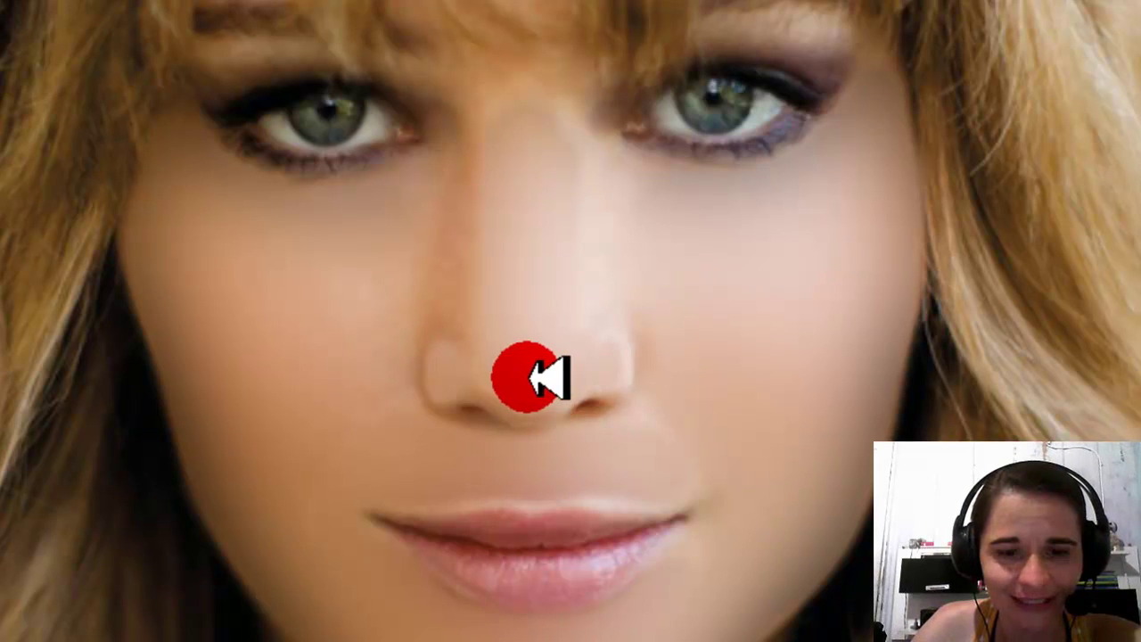
{"action": "left_click", "coordinate": [460, 361]}
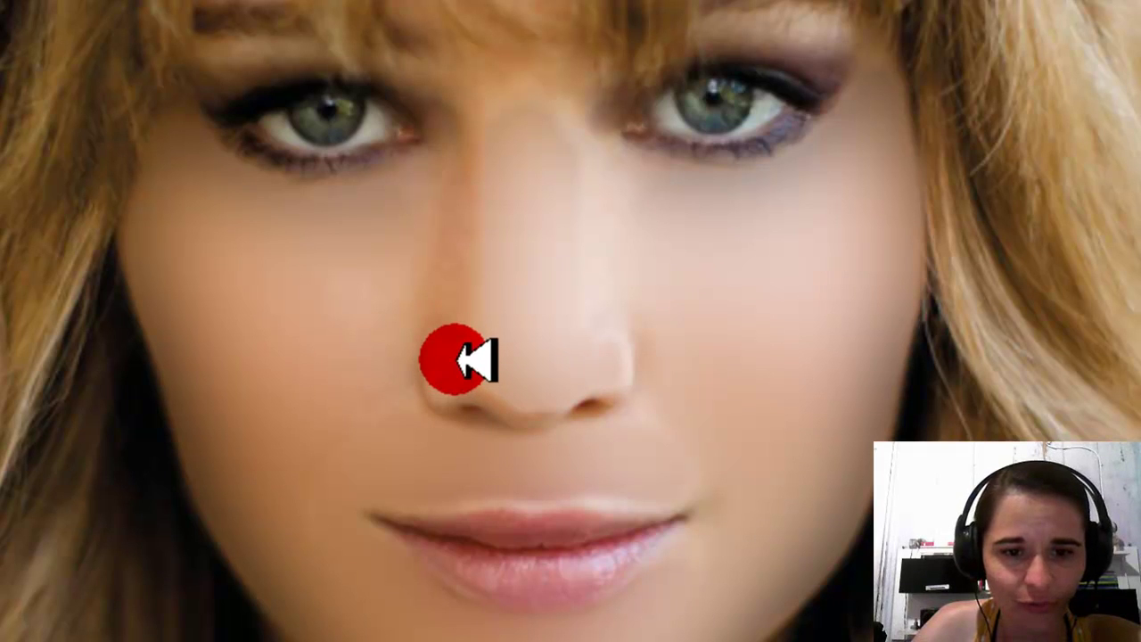
{"action": "mouse_move", "coordinate": [456, 356]}
{"action": "left_mouse_down"}
{"action": "mouse_move", "coordinate": [430, 395]}
{"action": "mouse_move", "coordinate": [493, 123]}
{"action": "left_mouse_up"}
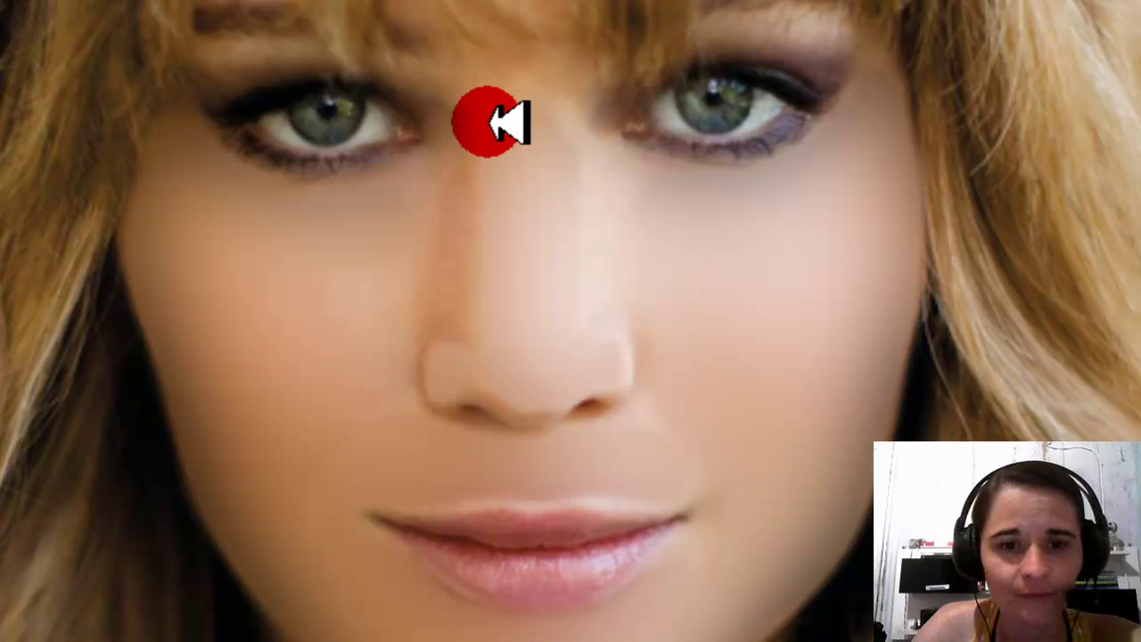
{"action": "left_click_drag", "start_coordinate": [493, 122], "coordinate": [526, 143]}
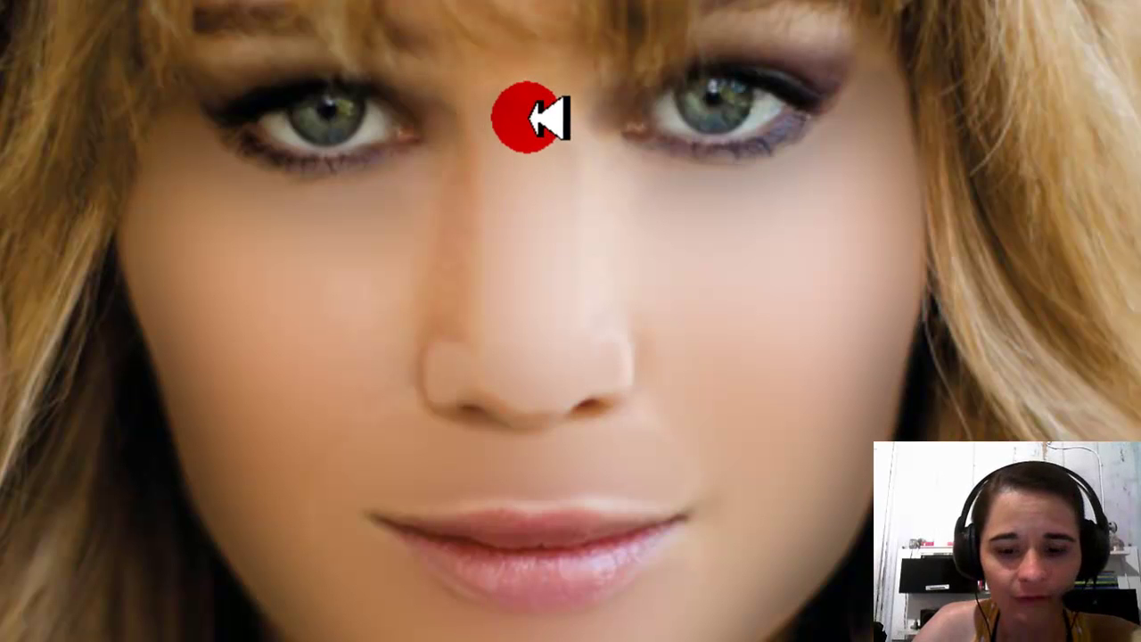
{"action": "key", "text": "ctrl+minus"}
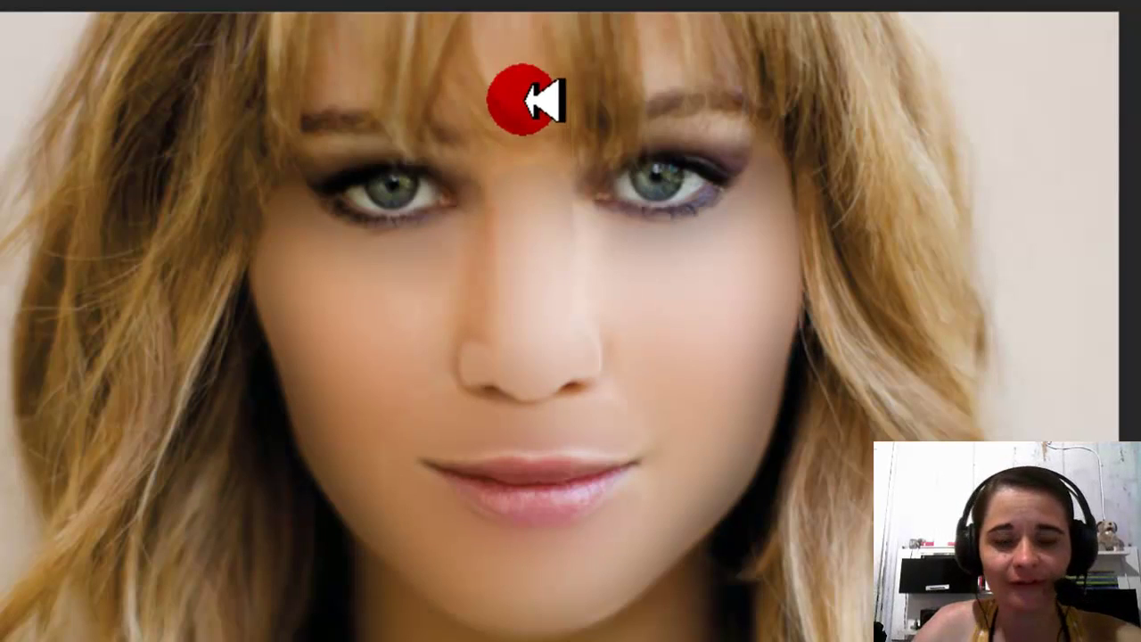
Step: Brush along the nose once more, then set Layer 1 to 89% opacity and 67% fill
{"action": "mouse_move", "coordinate": [548, 143]}
{"action": "left_mouse_down"}
{"action": "mouse_move", "coordinate": [552, 242]}
{"action": "mouse_move", "coordinate": [378, 410]}
{"action": "left_mouse_up"}
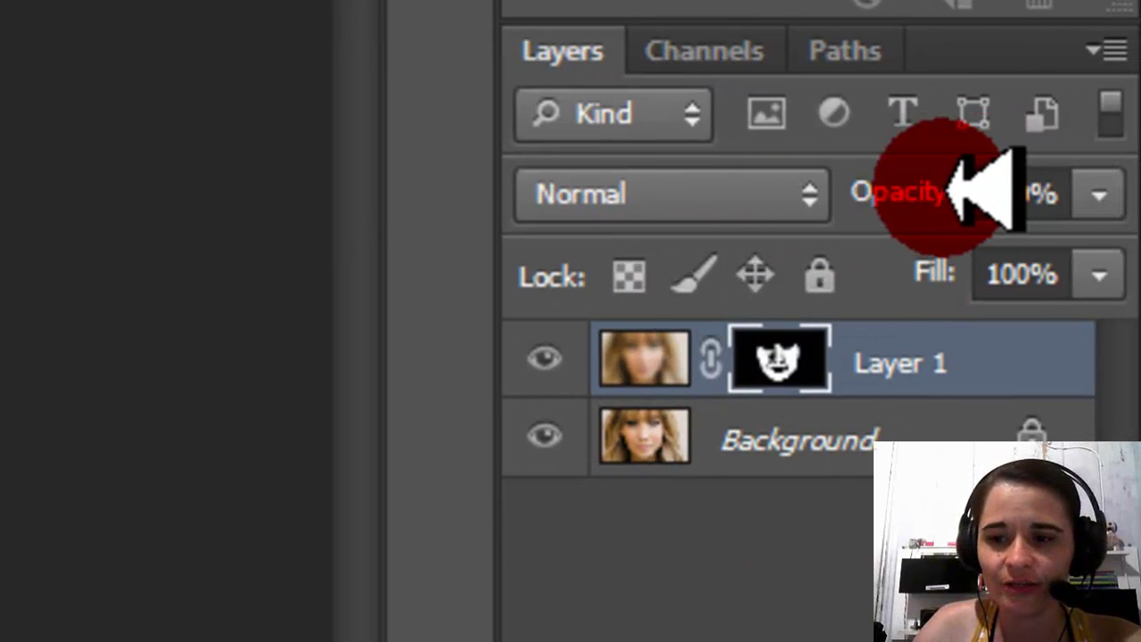
{"action": "mouse_move", "coordinate": [929, 201]}
{"action": "left_mouse_down"}
{"action": "mouse_move", "coordinate": [947, 190]}
{"action": "mouse_move", "coordinate": [933, 186]}
{"action": "left_mouse_up"}
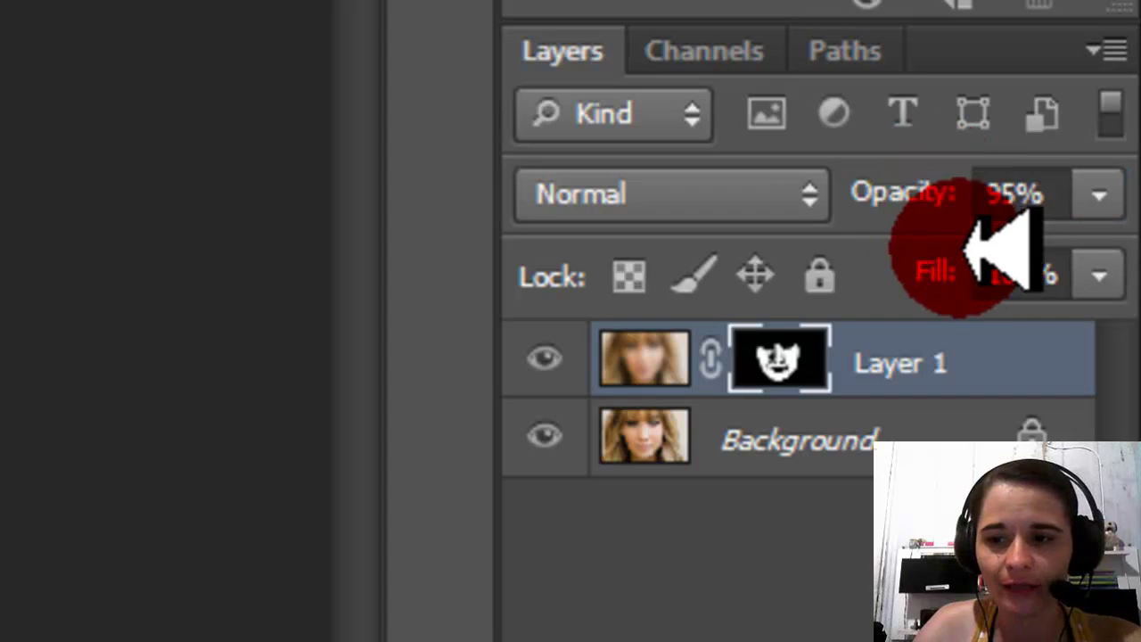
{"action": "mouse_move", "coordinate": [976, 250]}
{"action": "left_mouse_down"}
{"action": "mouse_move", "coordinate": [950, 272]}
{"action": "mouse_move", "coordinate": [914, 276]}
{"action": "mouse_move", "coordinate": [951, 255]}
{"action": "left_mouse_up"}
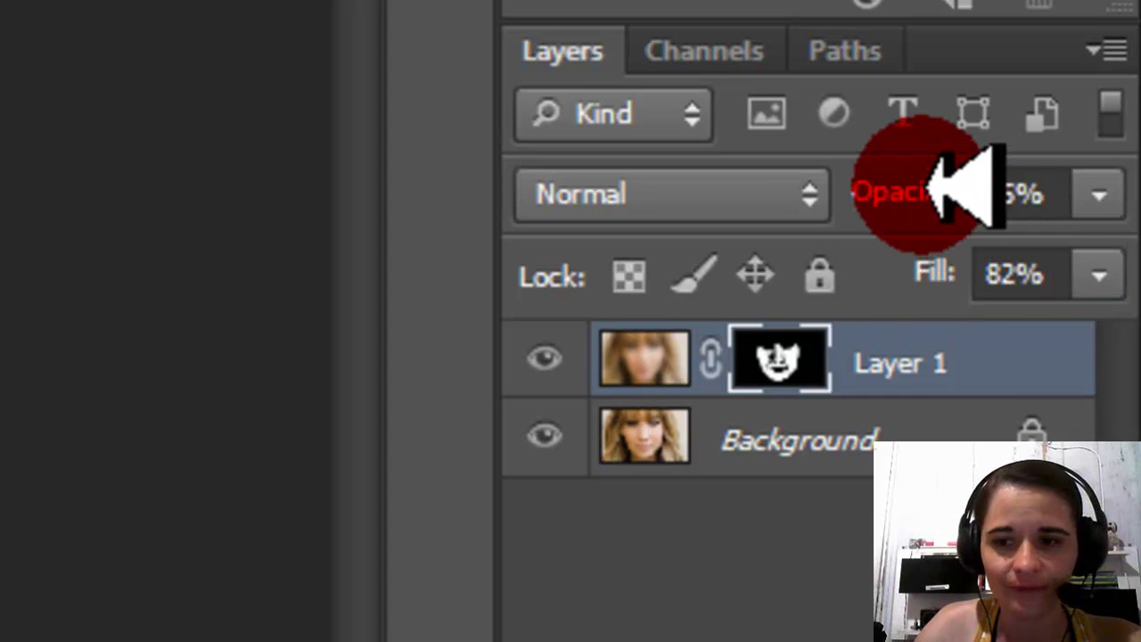
{"action": "mouse_move", "coordinate": [948, 187]}
{"action": "left_mouse_down"}
{"action": "mouse_move", "coordinate": [927, 189]}
{"action": "mouse_move", "coordinate": [930, 237]}
{"action": "mouse_move", "coordinate": [910, 272]}
{"action": "mouse_move", "coordinate": [892, 273]}
{"action": "left_mouse_up"}
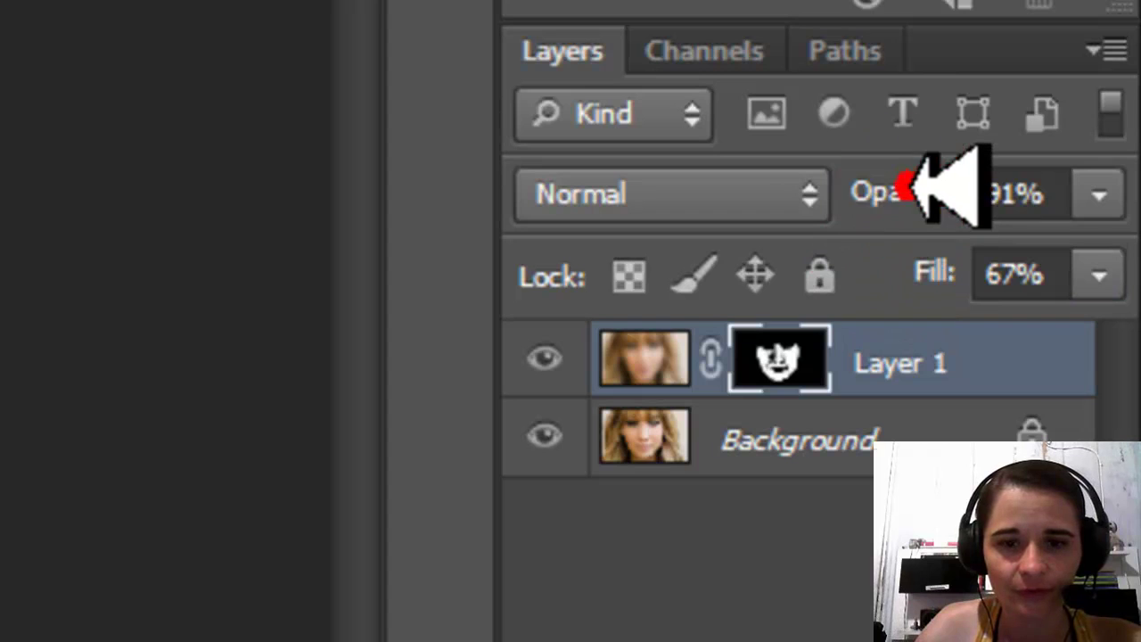
{"action": "left_click_drag", "start_coordinate": [910, 191], "coordinate": [905, 191]}
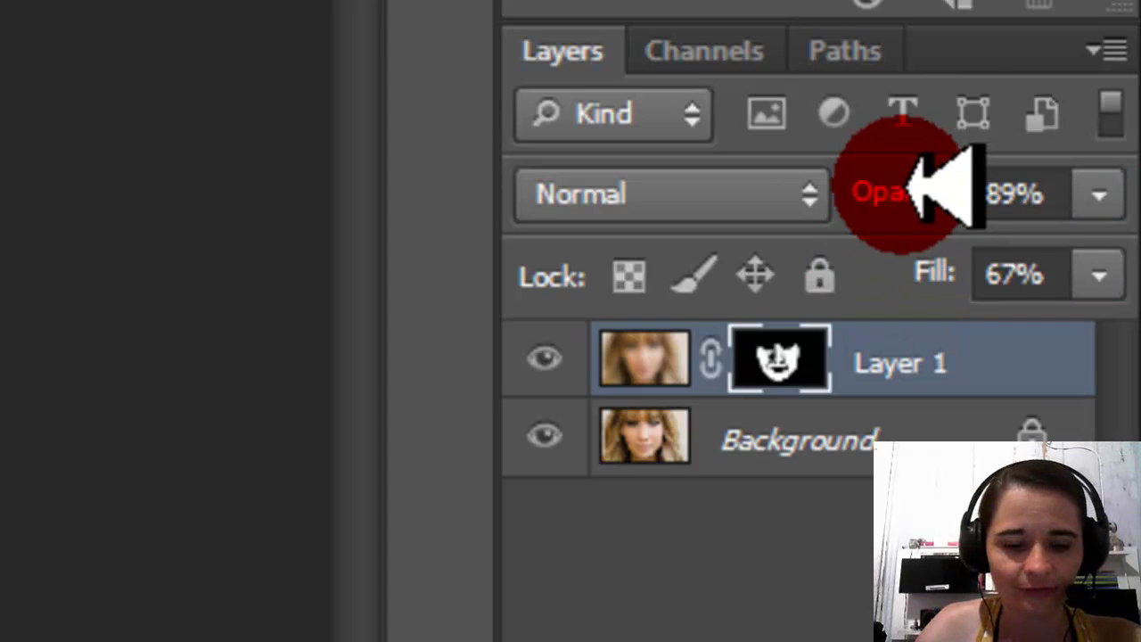
{"action": "key", "text": "Return"}
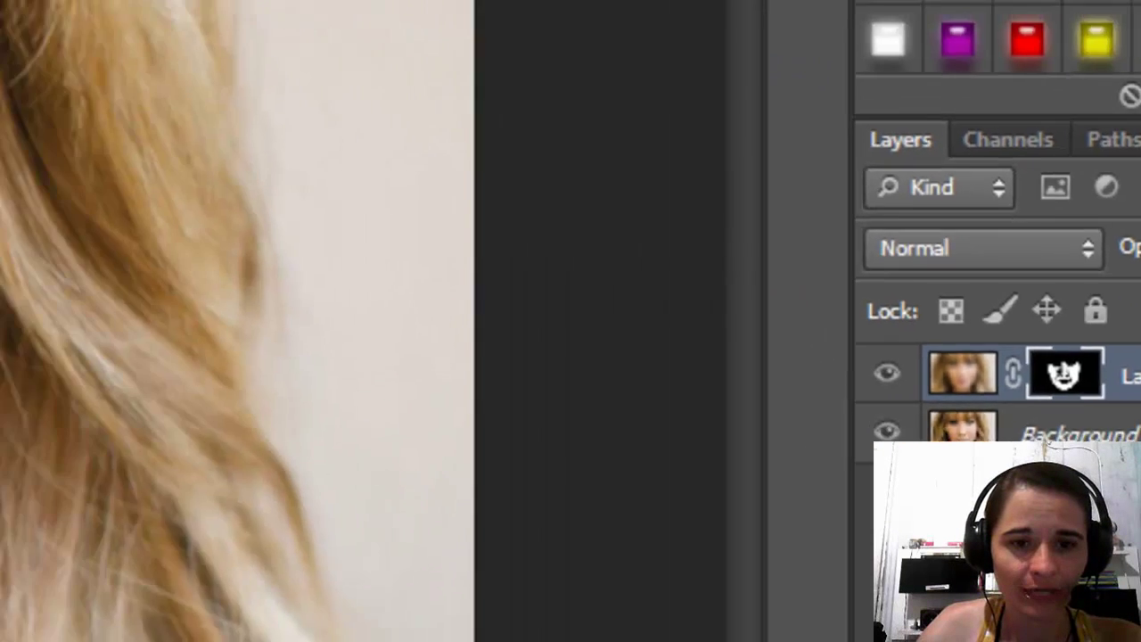
Step: Dab and brush the mask between the eyes and across the skin beside the right eye
{"action": "left_click", "coordinate": [434, 236]}
{"action": "left_click", "coordinate": [595, 232]}
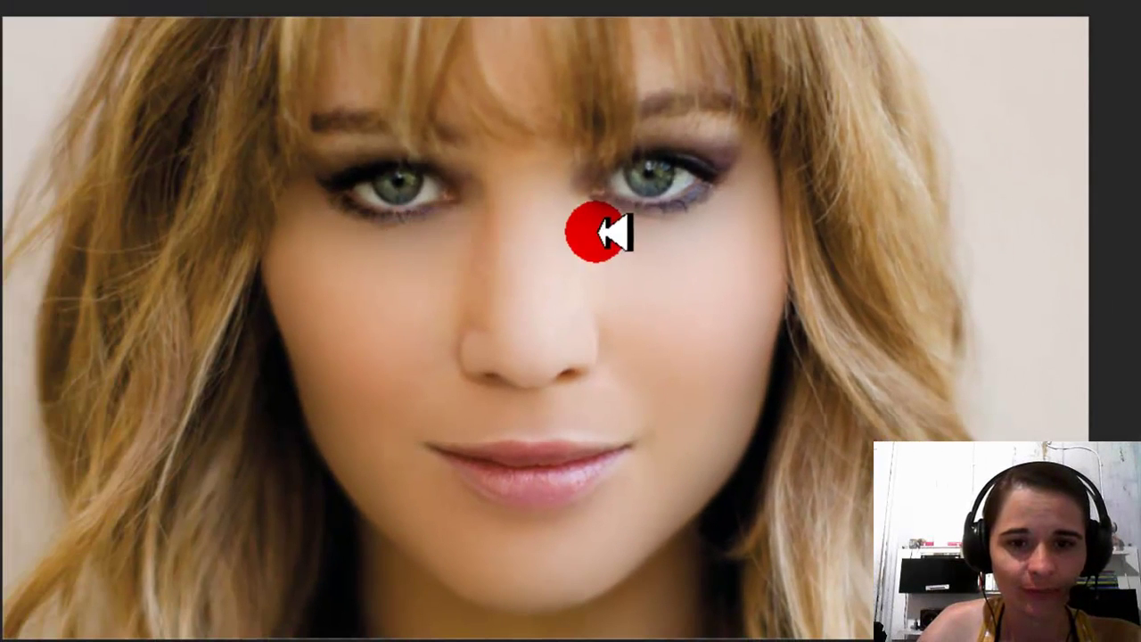
{"action": "left_click", "coordinate": [561, 209]}
{"action": "left_click", "coordinate": [554, 209]}
{"action": "left_click", "coordinate": [548, 189]}
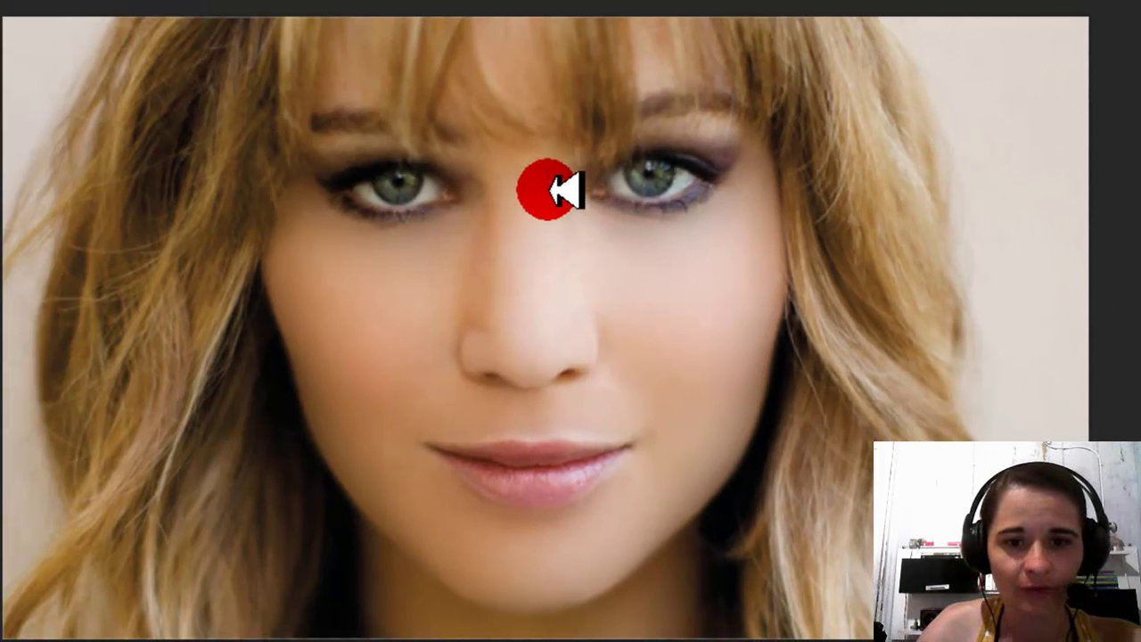
{"action": "mouse_move", "coordinate": [549, 190]}
{"action": "left_mouse_down"}
{"action": "mouse_move", "coordinate": [511, 242]}
{"action": "mouse_move", "coordinate": [683, 242]}
{"action": "mouse_move", "coordinate": [613, 228]}
{"action": "left_mouse_up"}
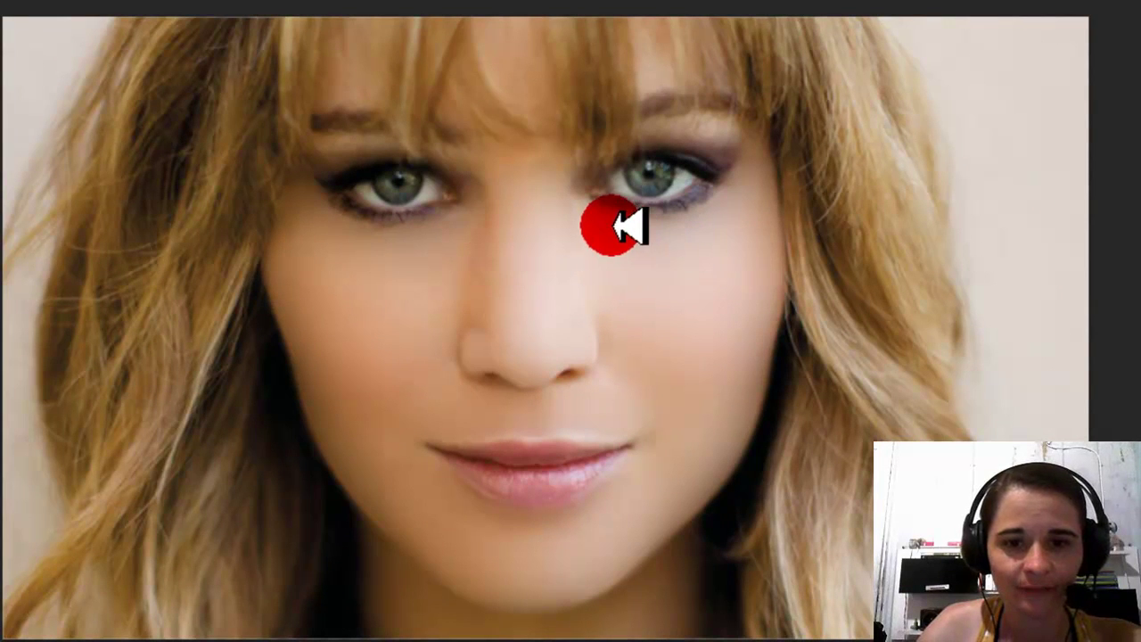
{"action": "mouse_move", "coordinate": [693, 222]}
{"action": "left_mouse_down"}
{"action": "mouse_move", "coordinate": [647, 222]}
{"action": "mouse_move", "coordinate": [693, 221]}
{"action": "mouse_move", "coordinate": [741, 188]}
{"action": "mouse_move", "coordinate": [675, 469]}
{"action": "mouse_move", "coordinate": [399, 523]}
{"action": "mouse_move", "coordinate": [347, 446]}
{"action": "mouse_move", "coordinate": [377, 276]}
{"action": "mouse_move", "coordinate": [297, 281]}
{"action": "mouse_move", "coordinate": [374, 383]}
{"action": "left_mouse_up"}
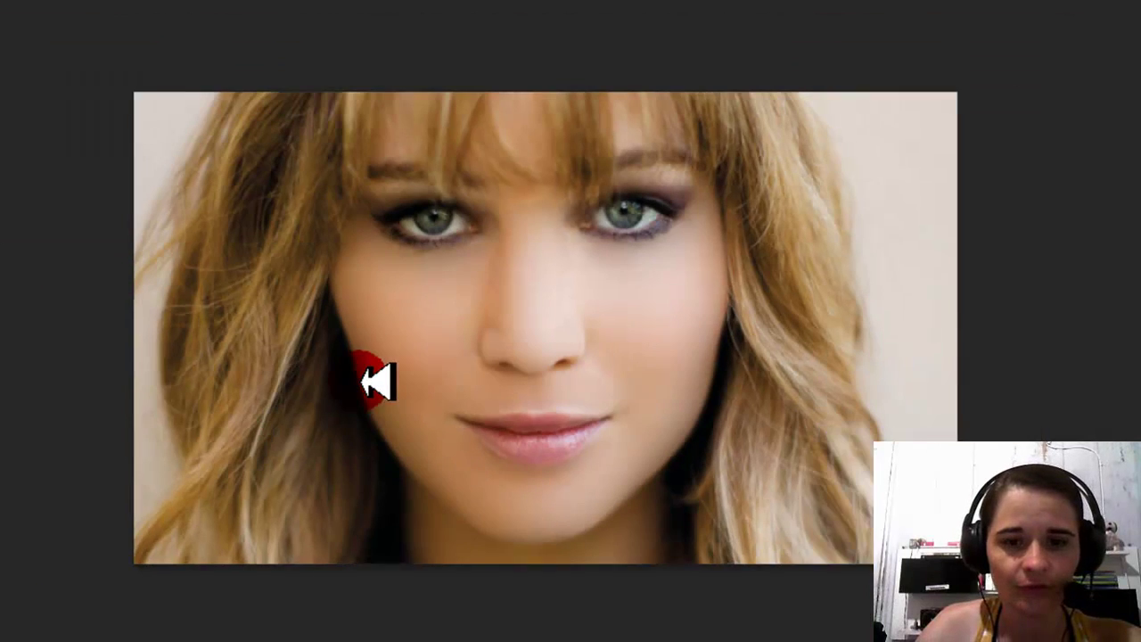